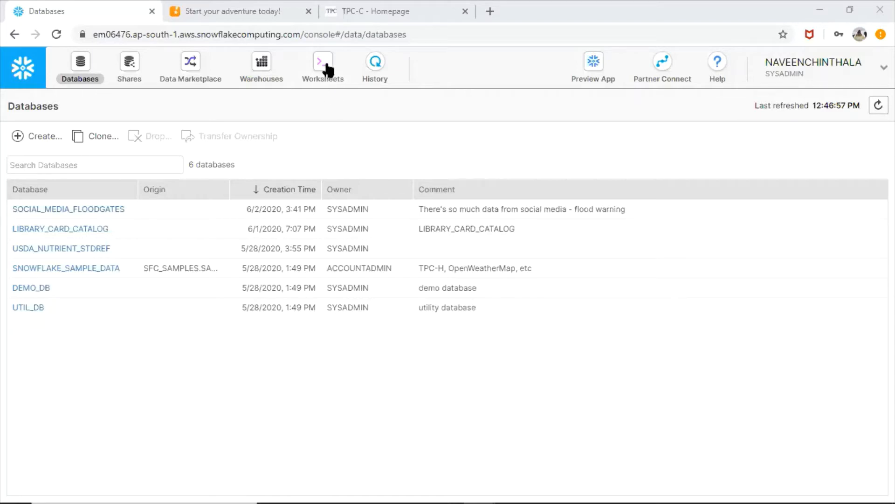
Open the worksheets area and highlight the existing "select current_version()" query
click(328, 70)
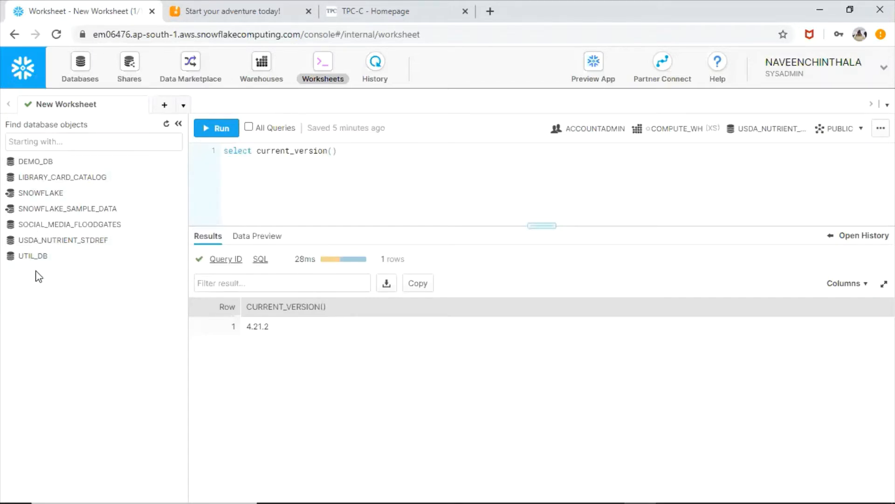
click(369, 152)
drag(384, 154, 211, 150)
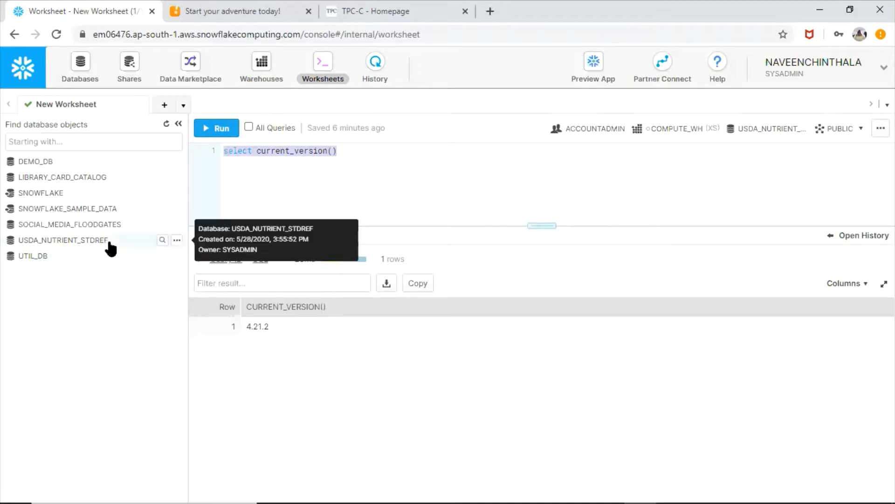
Expand the SNOWFLAKE_SAMPLE_DATA database to list its schemas and collapse the TPCH_SF001 schema
click(118, 211)
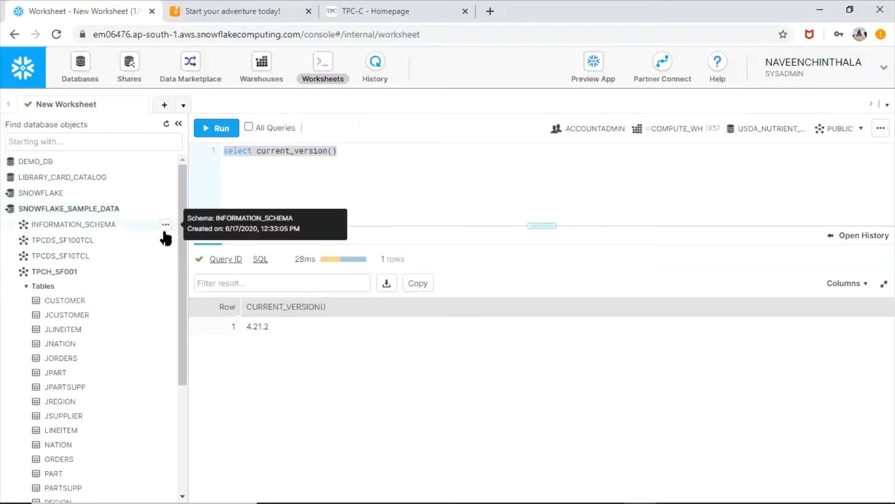
drag(181, 256, 181, 288)
click(26, 235)
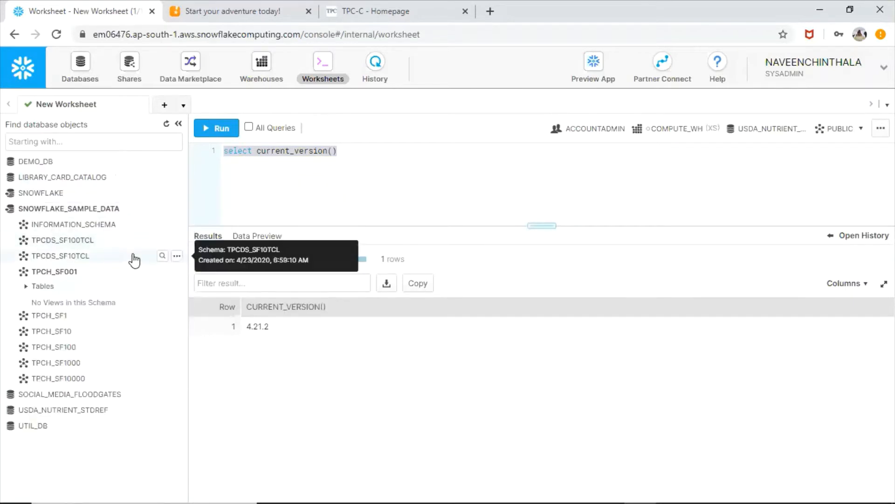
click(26, 286)
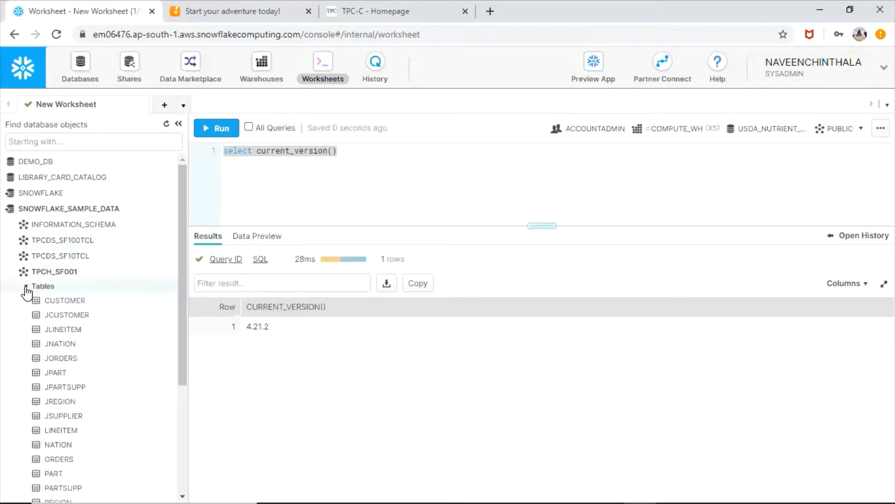
click(26, 287)
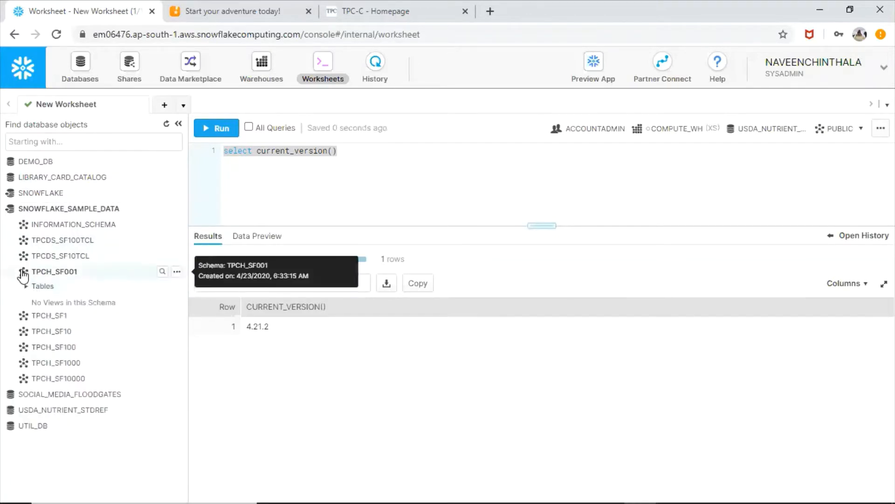
click(21, 271)
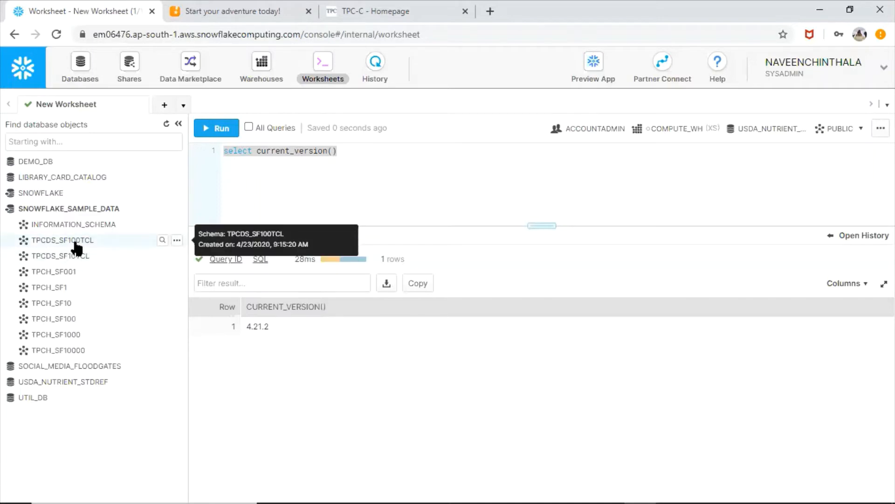
Switch to the open TPC-C homepage in the browser and examine its web address and the benchmark description
click(360, 12)
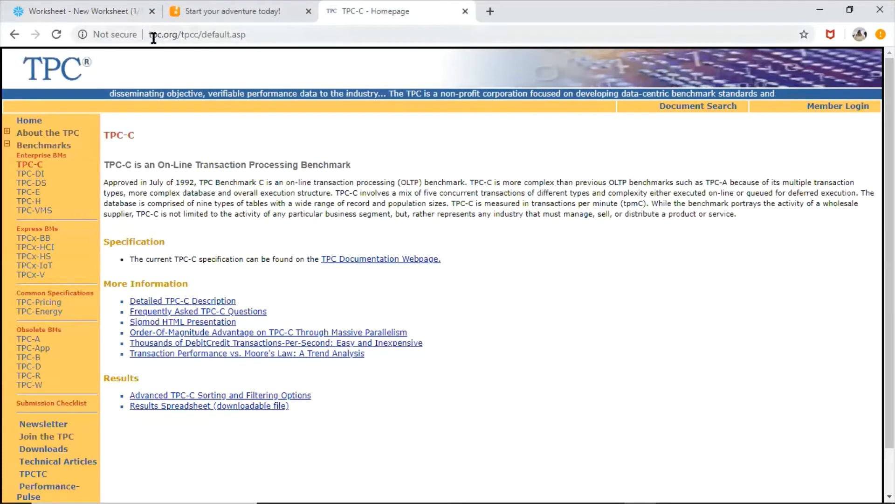
drag(150, 35, 200, 35)
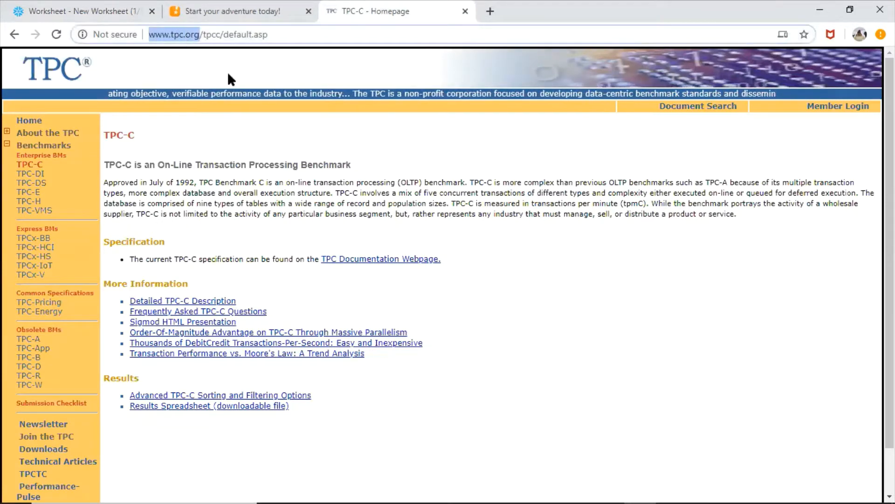
click(168, 187)
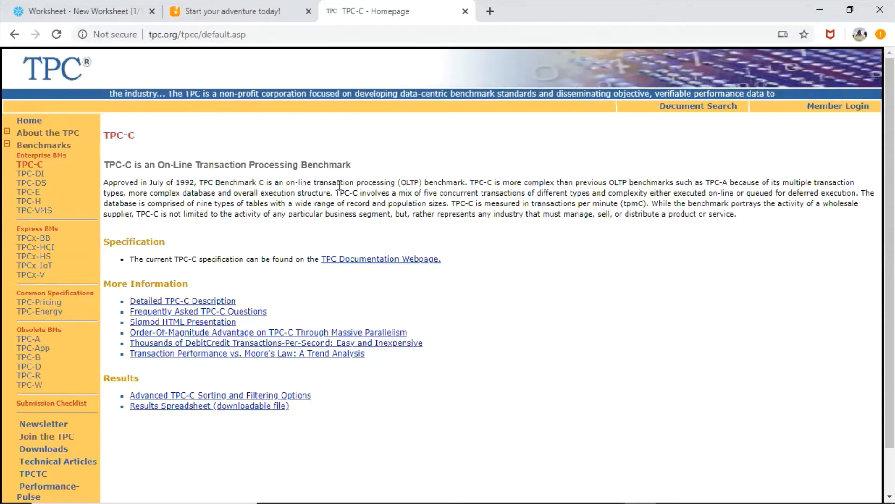
Return to the Snowflake worksheet and expand the TPCH_SF1 schema to review its tables
click(90, 7)
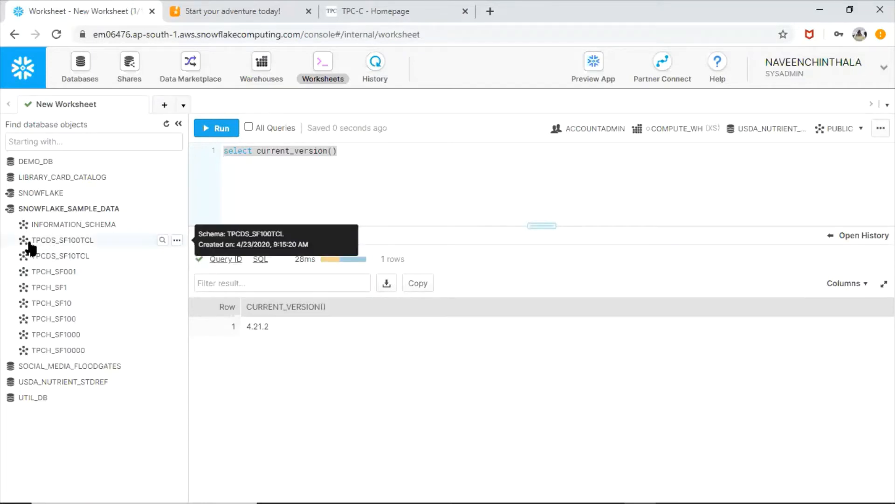
click(28, 290)
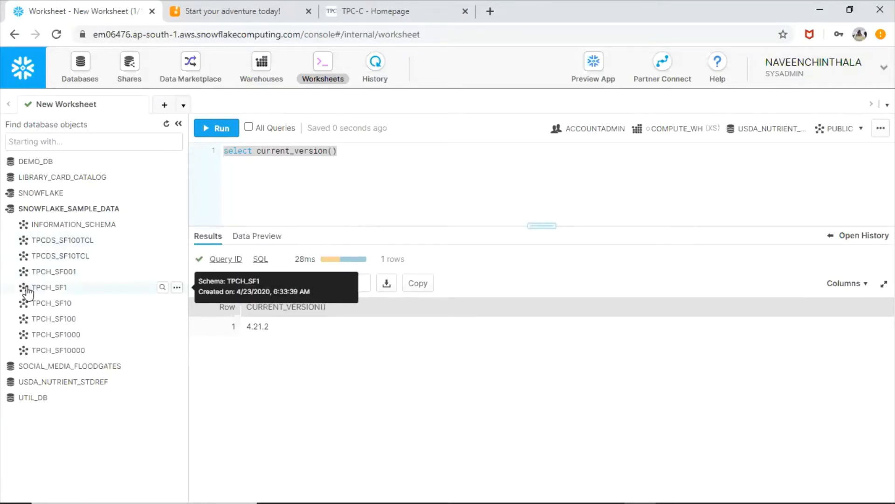
scroll(70, 321, down, 3)
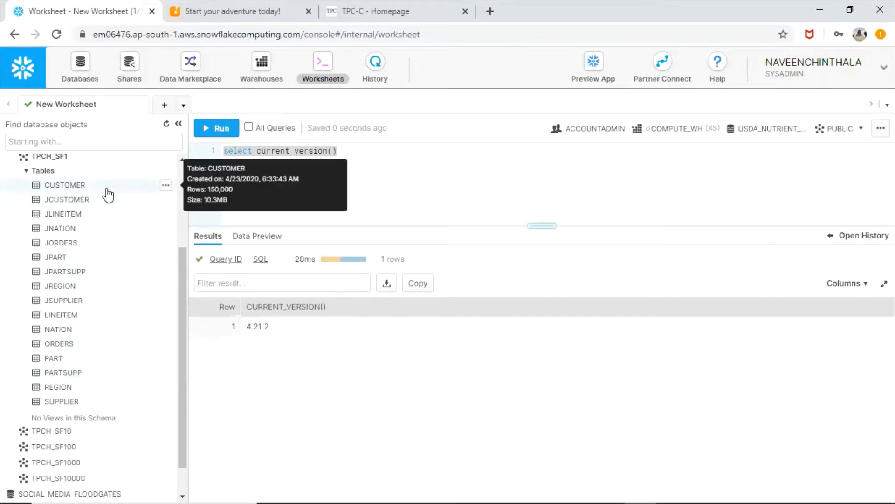
scroll(80, 296, up, 3)
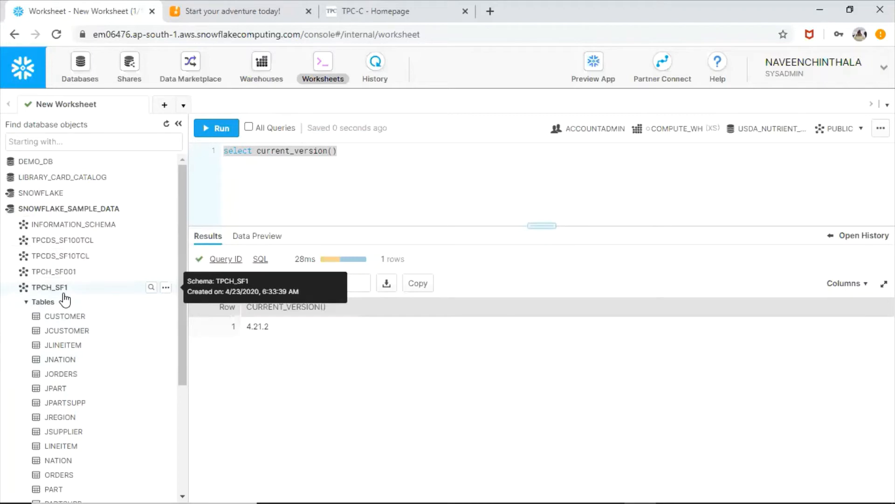
scroll(56, 299, down, 2)
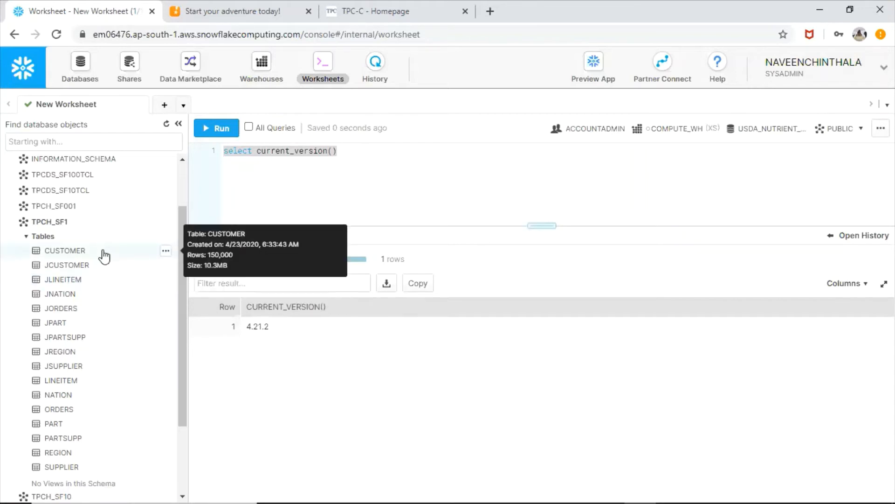
Preview the data of the CUSTOMER table in TPCH_SF1 and look through its rows
click(165, 252)
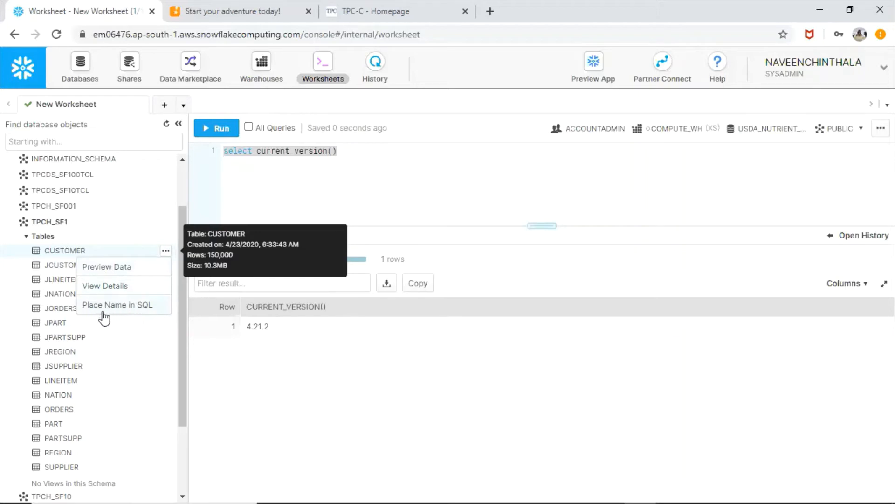
click(132, 270)
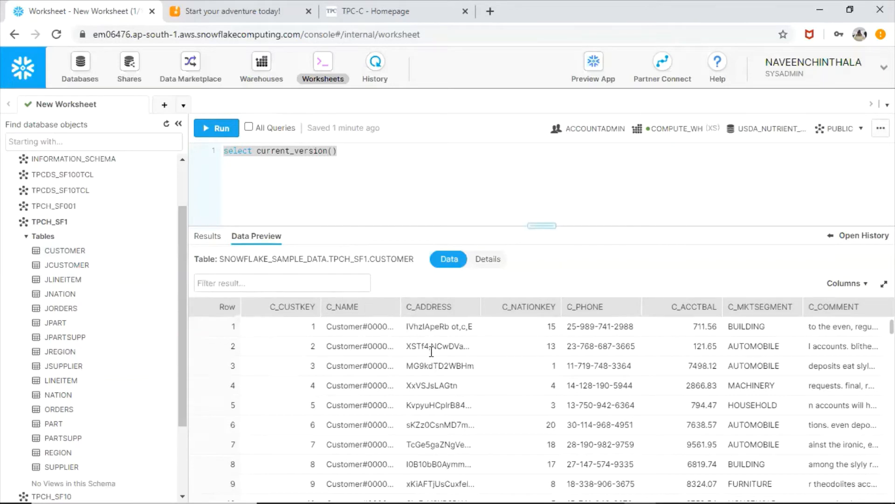
scroll(431, 347, down, 20)
scroll(434, 397, down, 10)
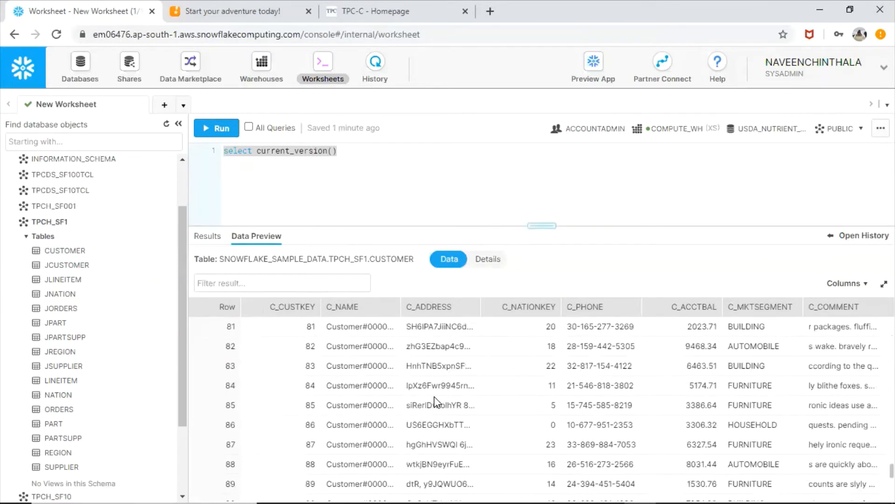
scroll(329, 483, up, 20)
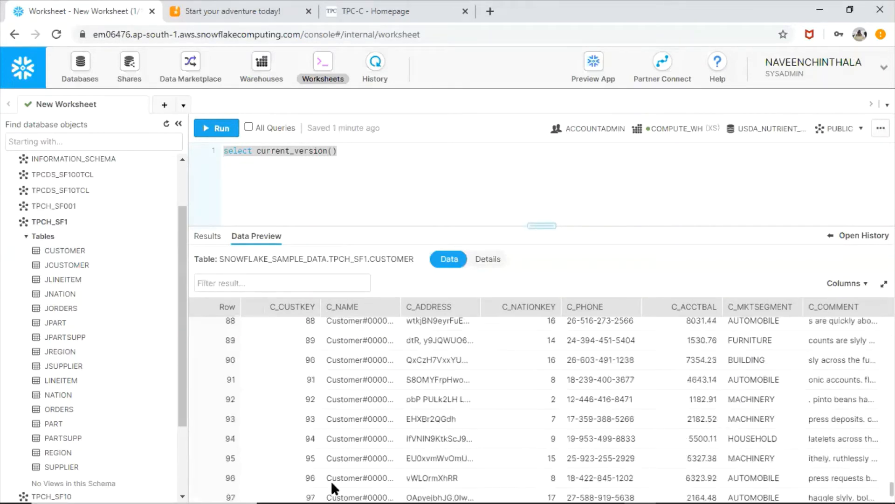
scroll(335, 479, up, 5)
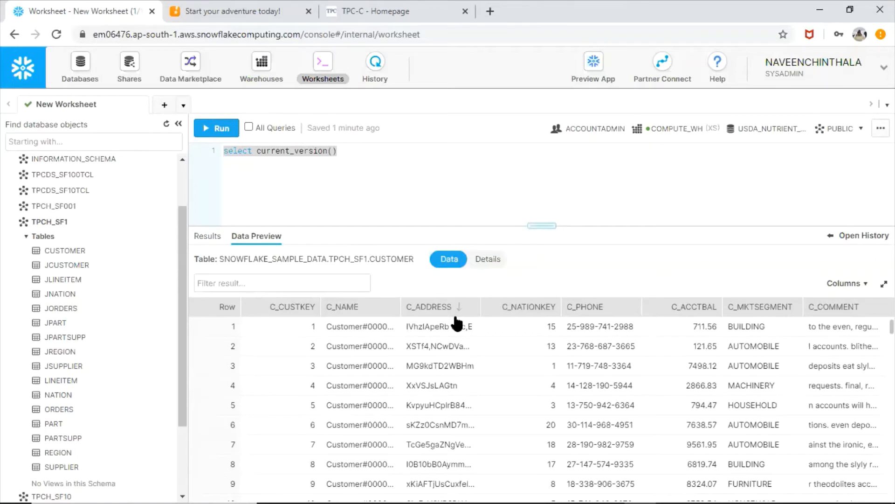
Examine the column details of the CUSTOMER table and return to its data preview
click(490, 261)
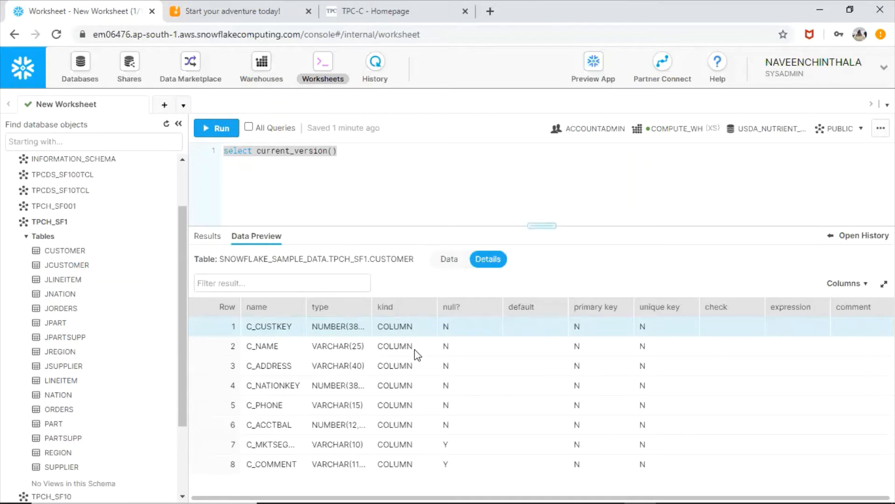
drag(486, 329, 561, 345)
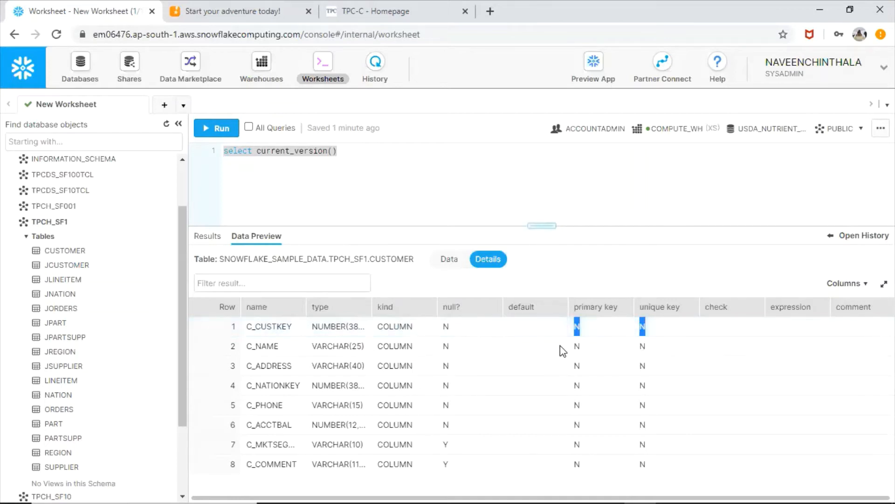
click(451, 261)
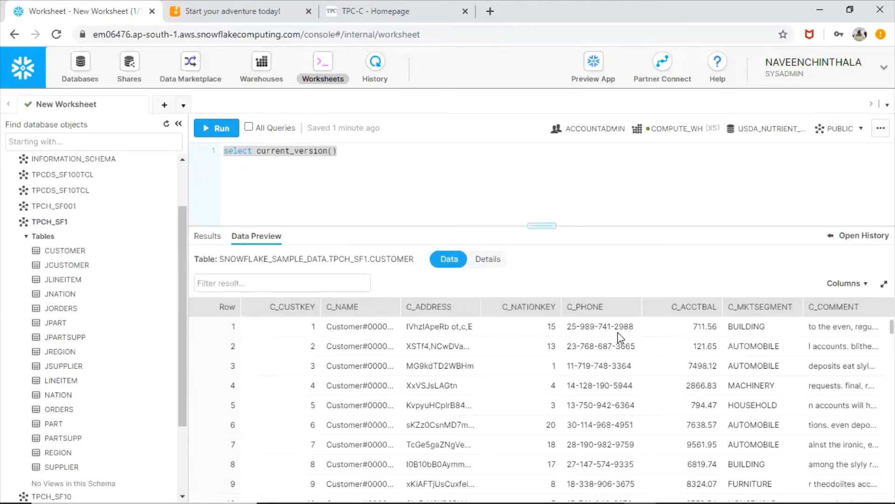
Replace current_version() in the query so that it reads "select c_name,c_address from"
double_click(303, 150)
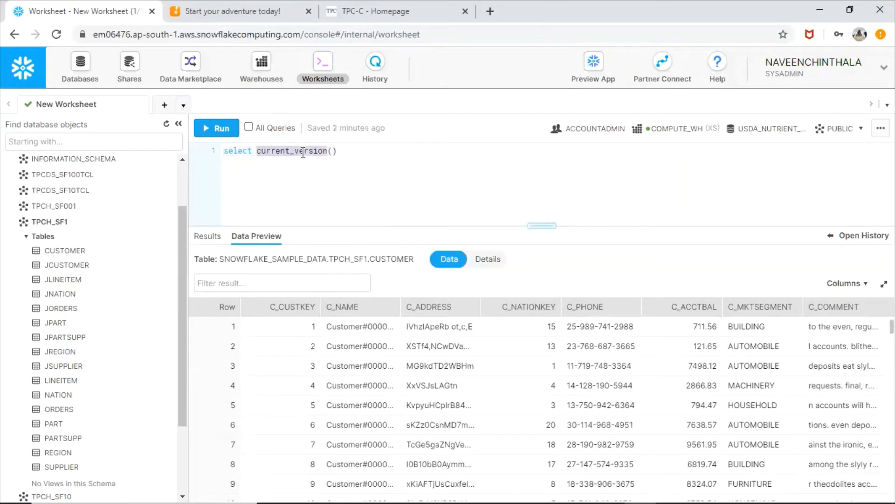
click(354, 153)
drag(337, 150, 257, 150)
key(BackSpace)
text(c)
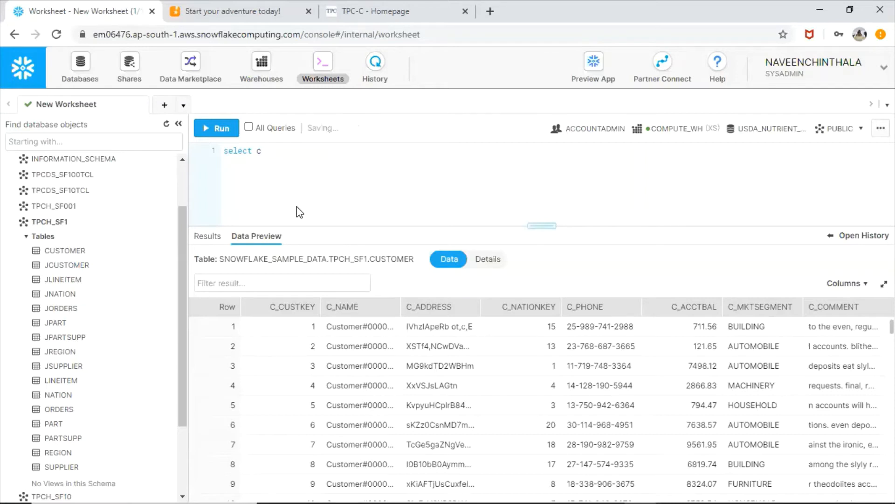
text(_name,c_address from)
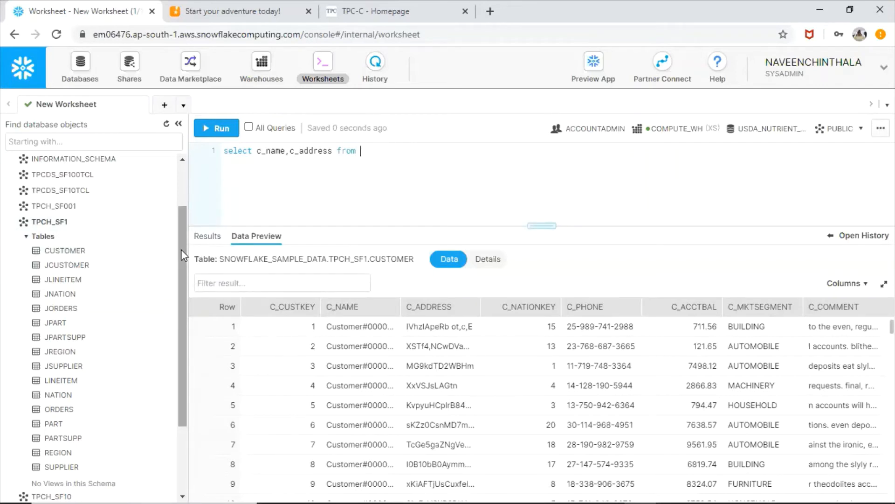
drag(182, 249, 181, 209)
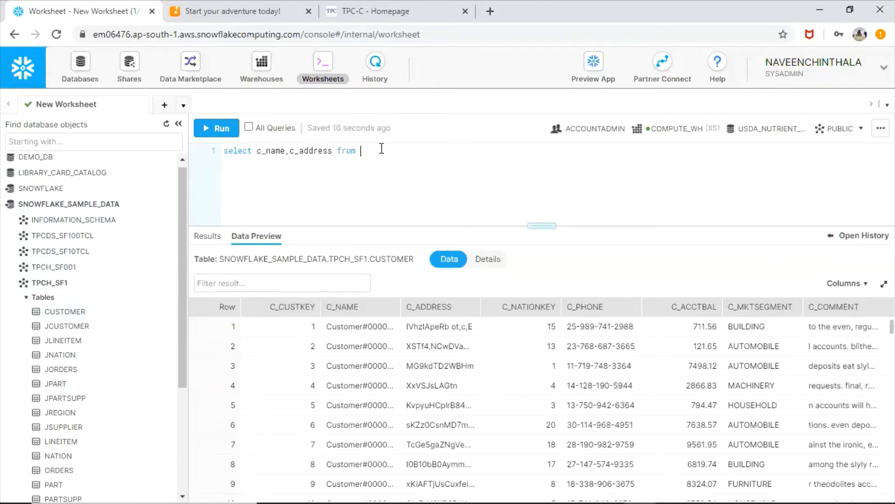
text(snow)
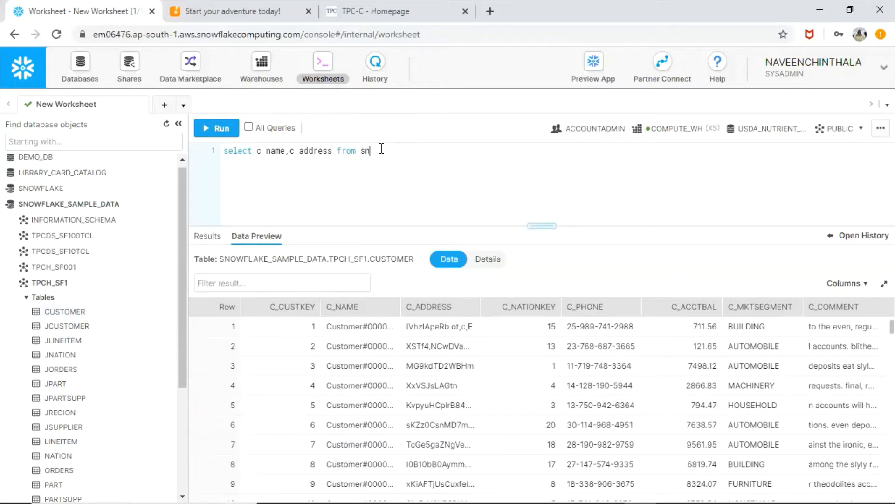
key(BackSpace)
key(BackSpace)
key(BackSpace)
key(BackSpace)
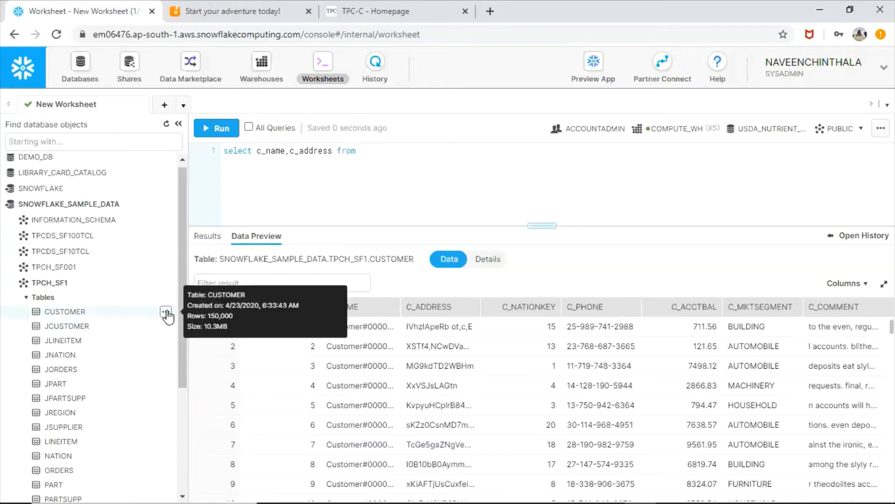
Insert the fully qualified name of the TPCH_SF1 CUSTOMER table after "from" in the query using Place Name in SQL
click(165, 311)
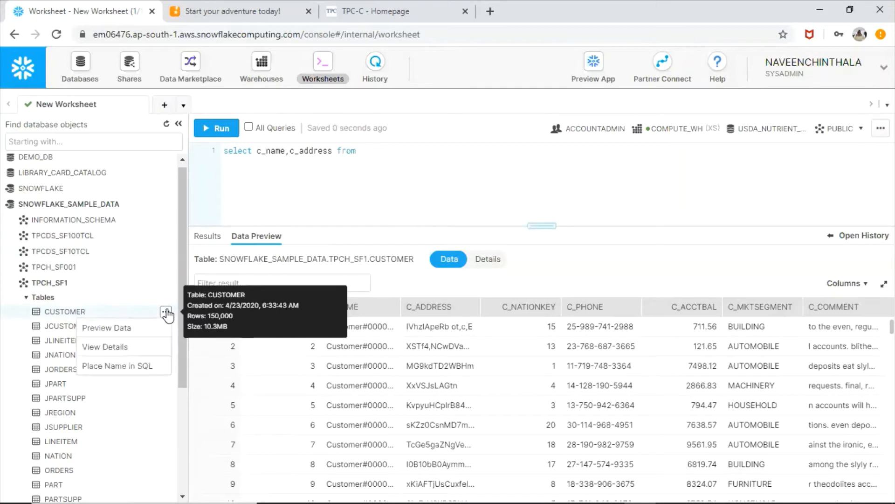
click(138, 366)
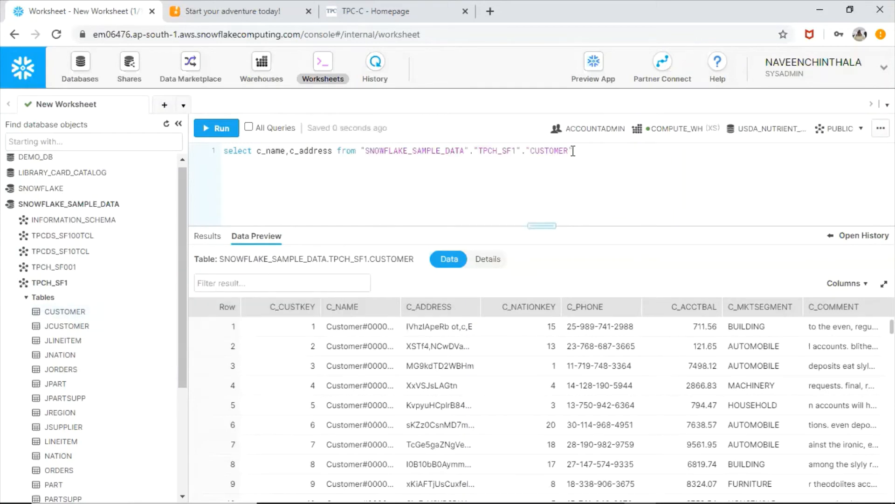
drag(574, 150, 361, 151)
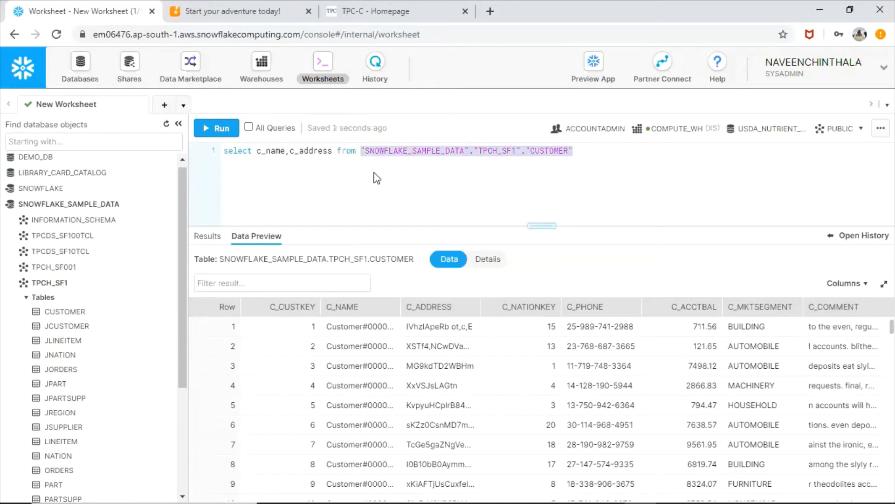
click(378, 202)
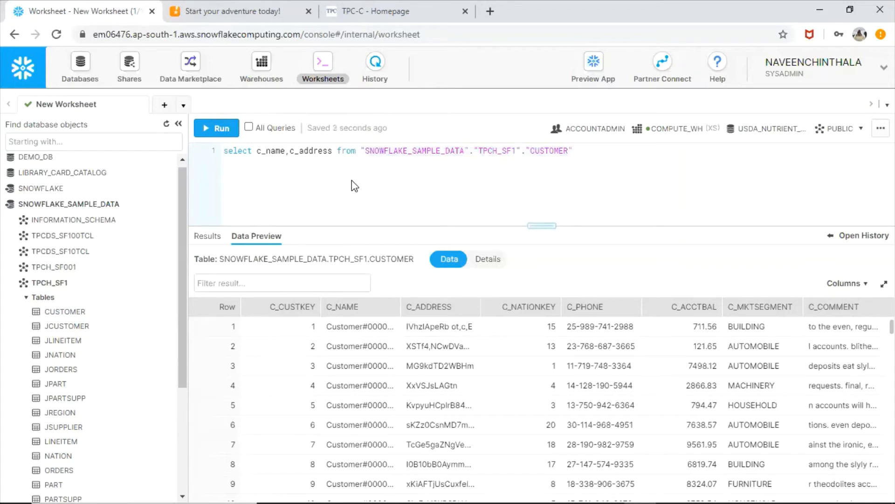
Run the query on the CUSTOMER table and review the returned names and addresses
click(222, 129)
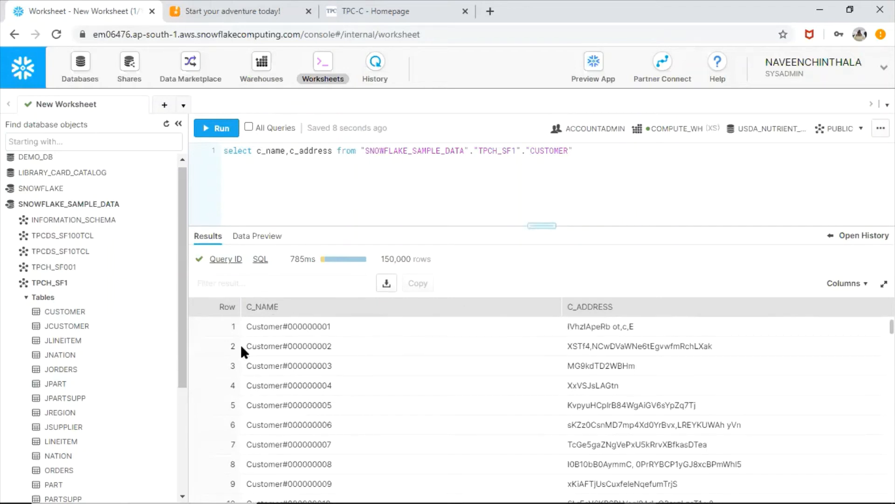
drag(229, 309, 223, 398)
click(219, 395)
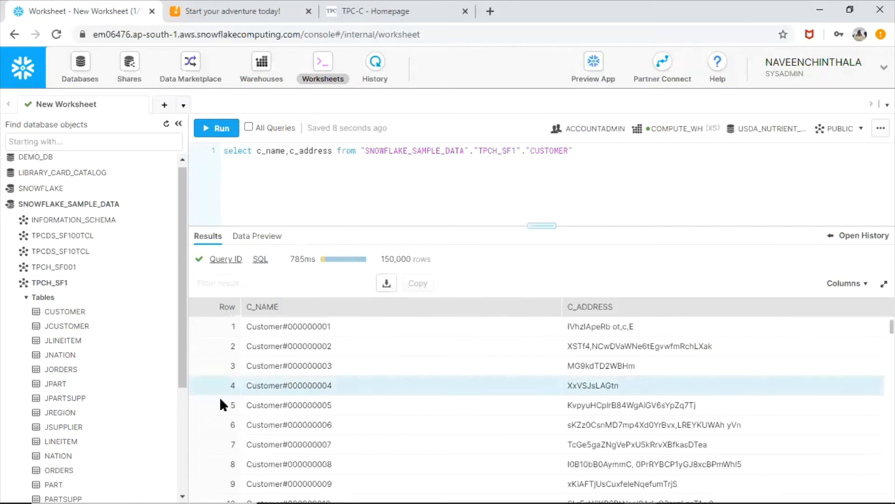
Look through the returned customer names and addresses and check the query's total row count
scroll(220, 396, down, 15)
scroll(224, 402, down, 20)
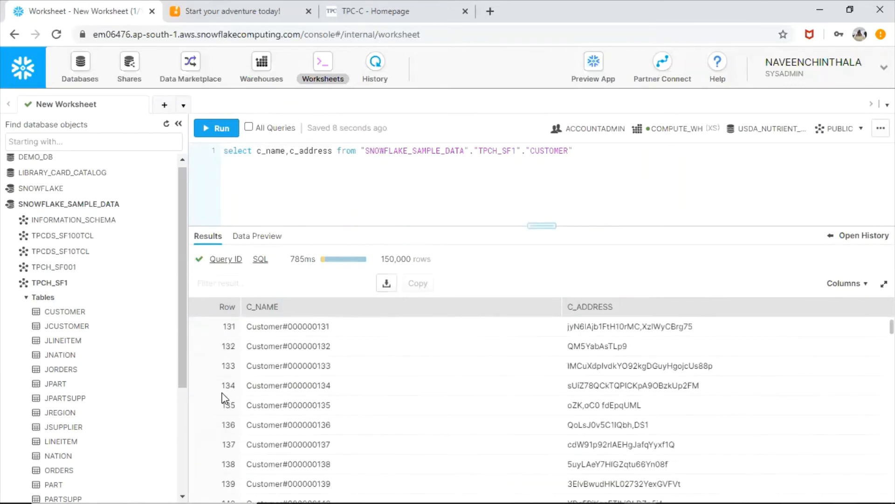
scroll(225, 389, down, 20)
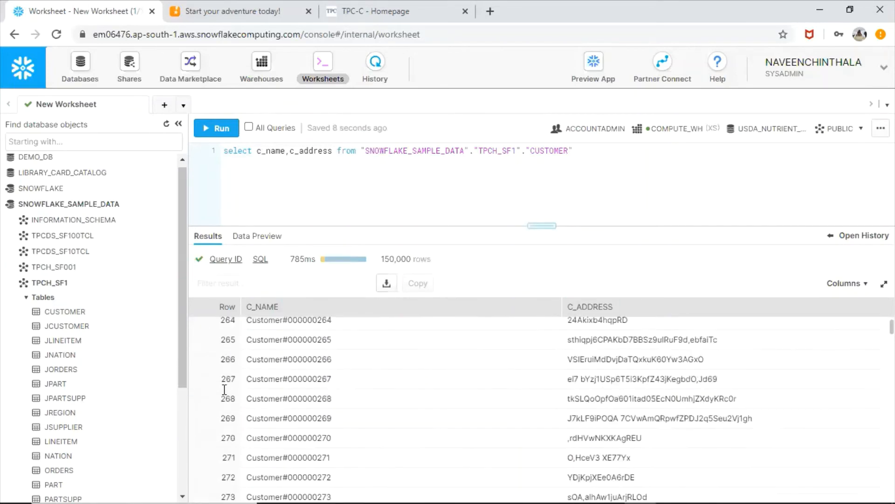
scroll(224, 389, down, 20)
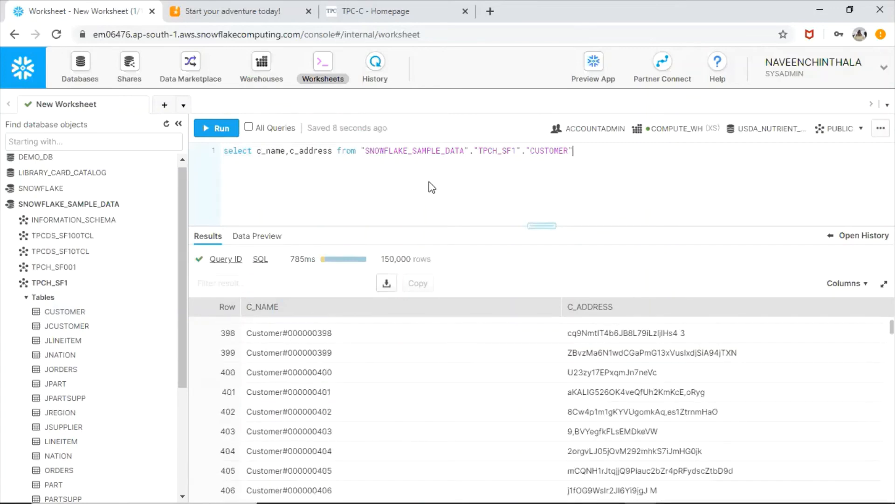
scroll(323, 373, down, 19)
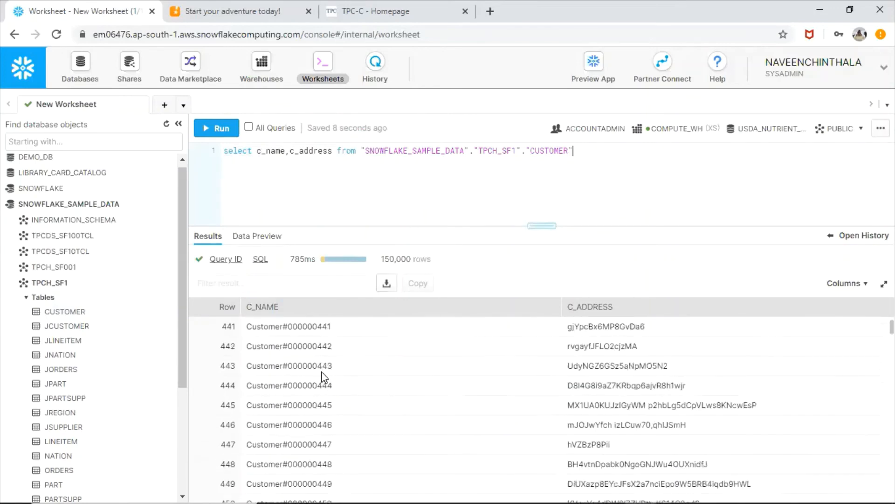
scroll(321, 371, up, 20)
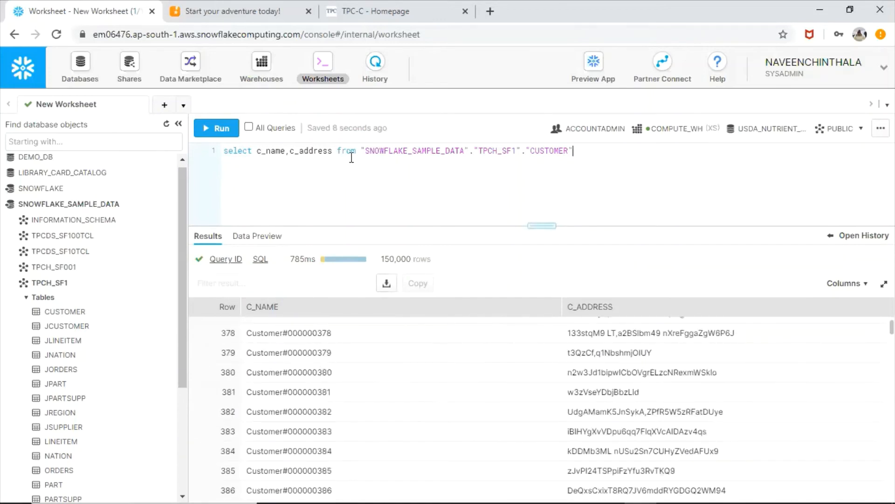
mouse_move(327, 265)
drag(381, 259, 411, 260)
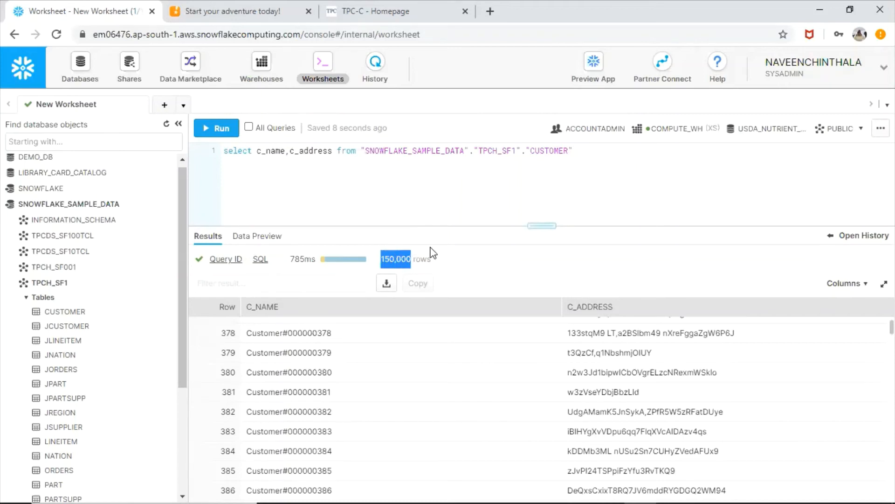
click(354, 197)
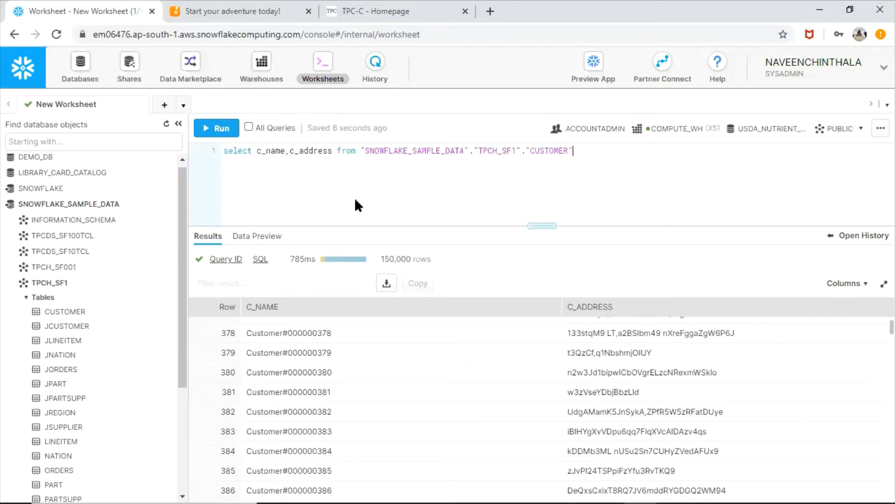
View the query ID and the SQL text of the executed query, and close the SQL text
click(230, 264)
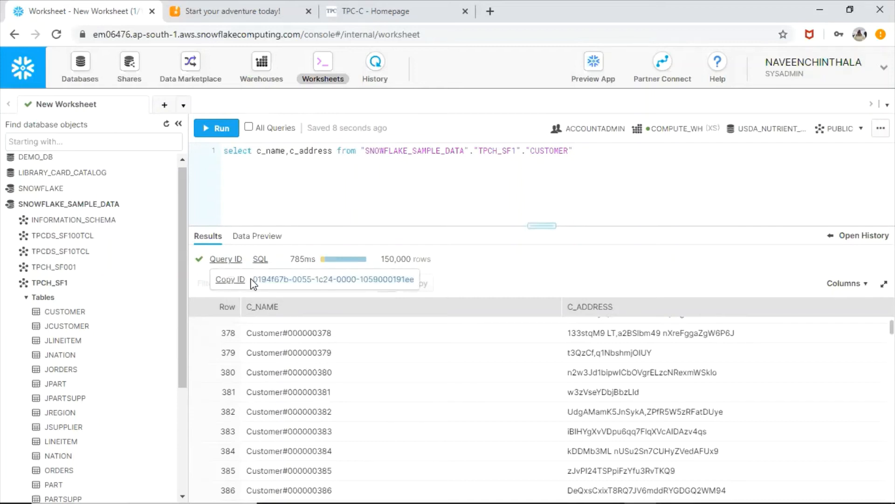
drag(253, 279, 411, 285)
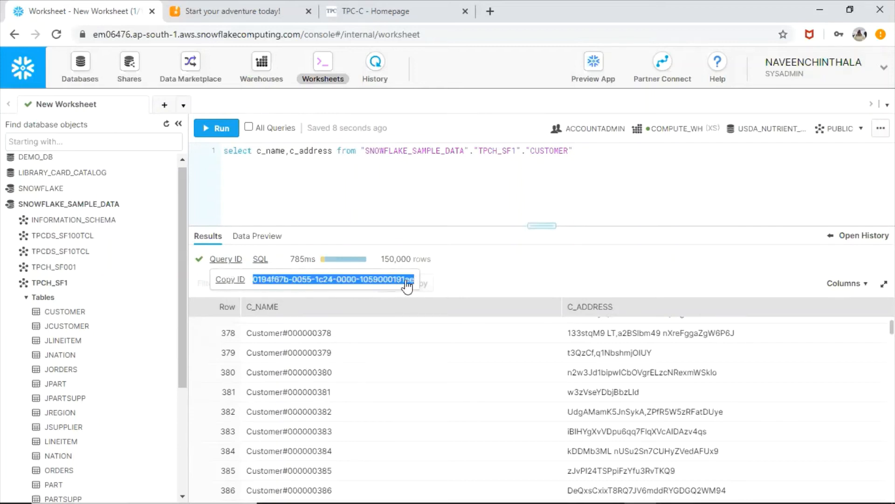
click(259, 260)
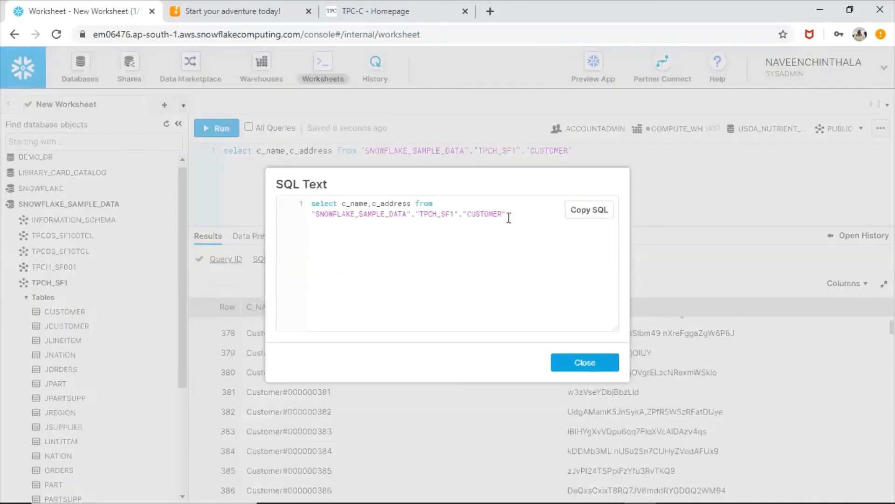
drag(508, 214, 274, 194)
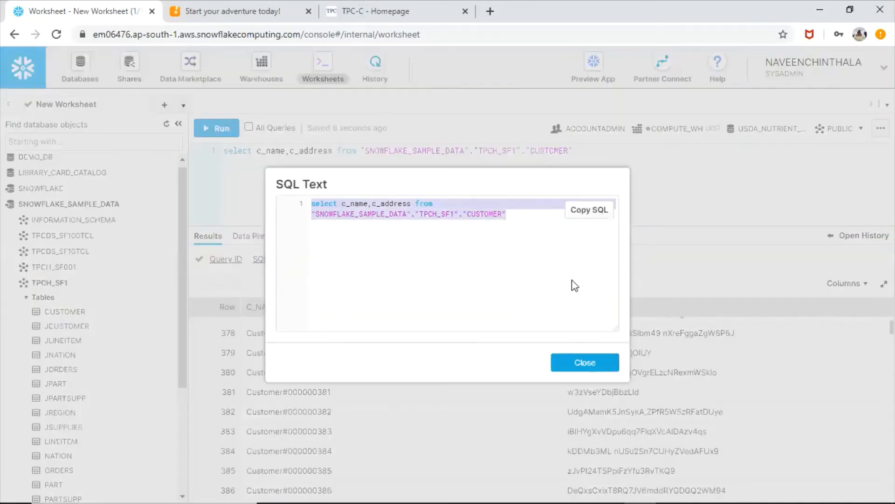
click(585, 364)
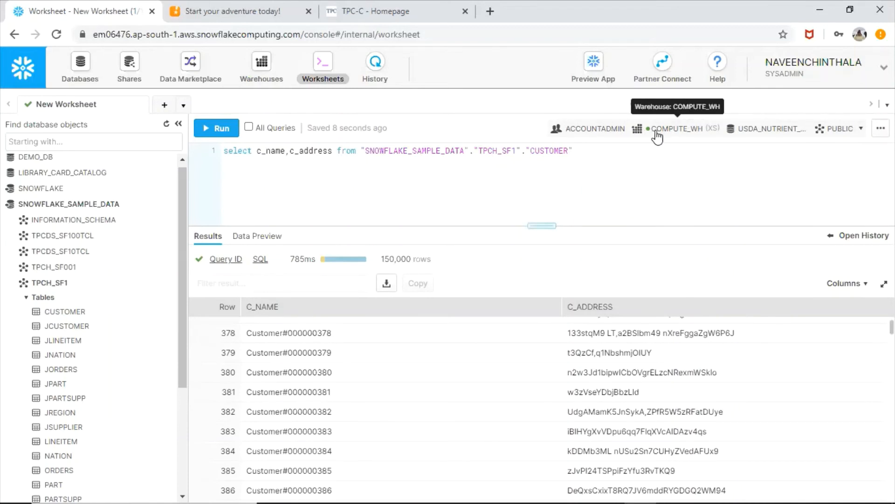
Review the worksheet's role, warehouse, database and schema context, including the available warehouses, and close it without changes
triple_click(586, 150)
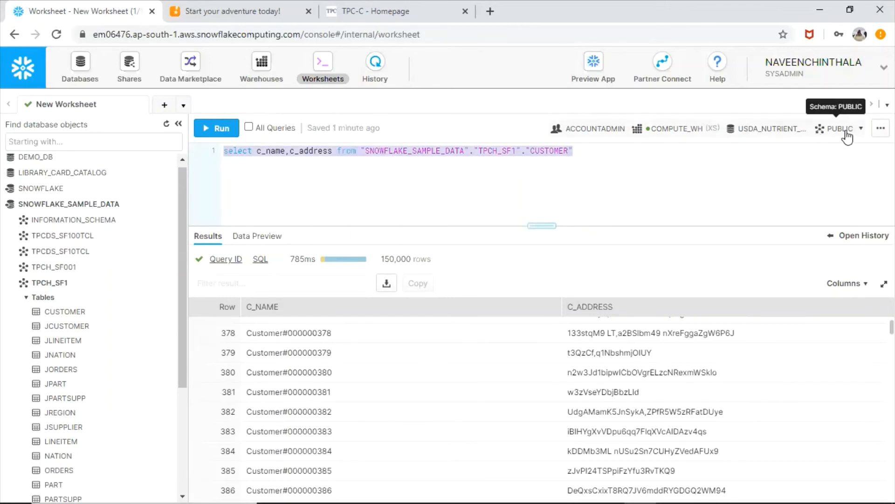
drag(626, 175, 361, 149)
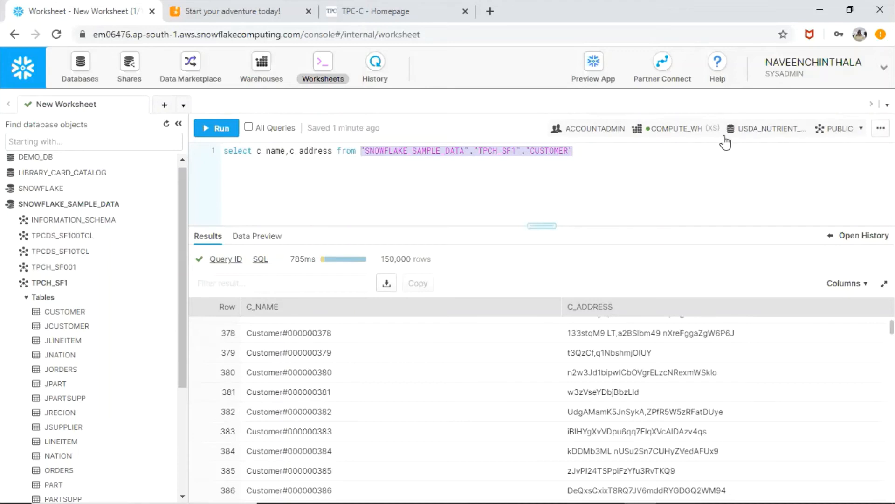
click(696, 137)
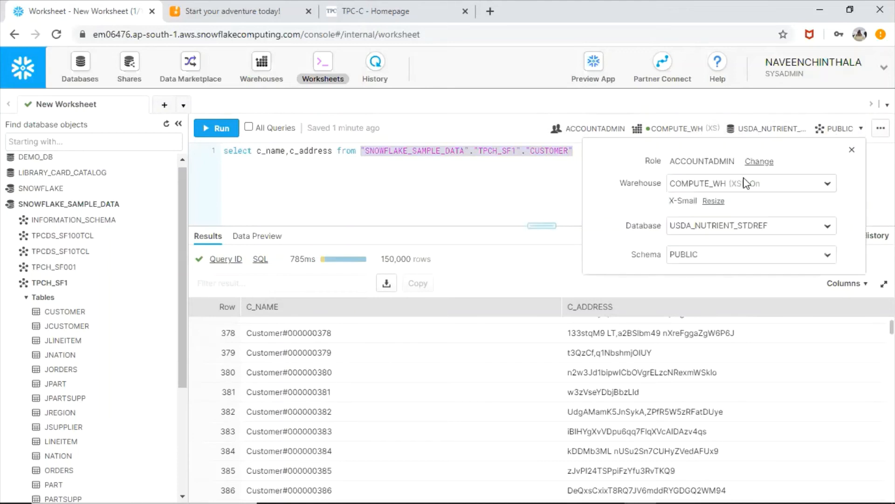
click(828, 186)
click(623, 200)
click(826, 186)
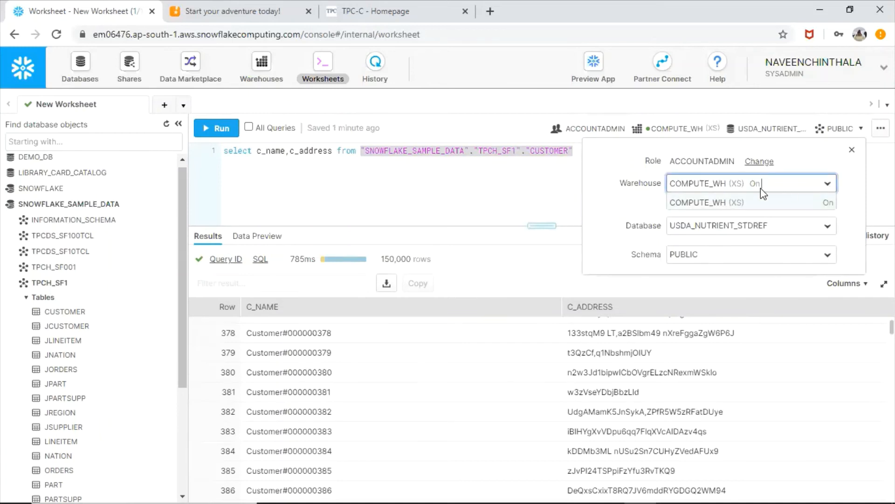
click(644, 210)
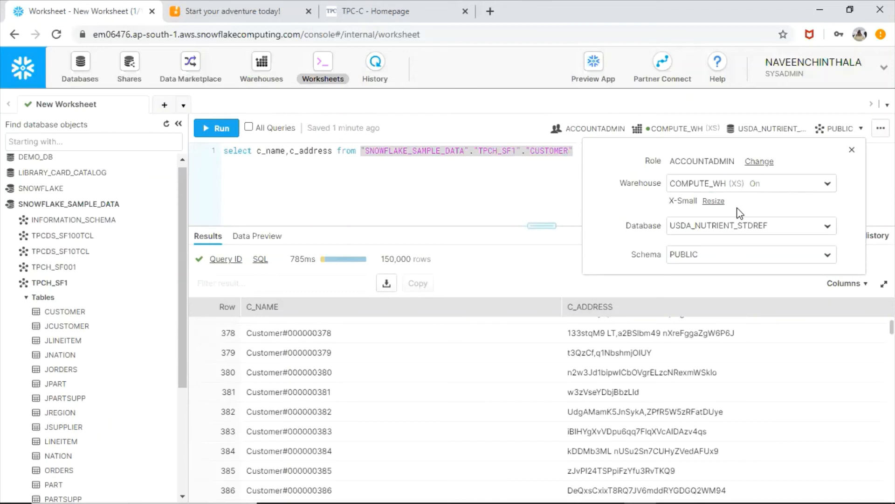
click(753, 165)
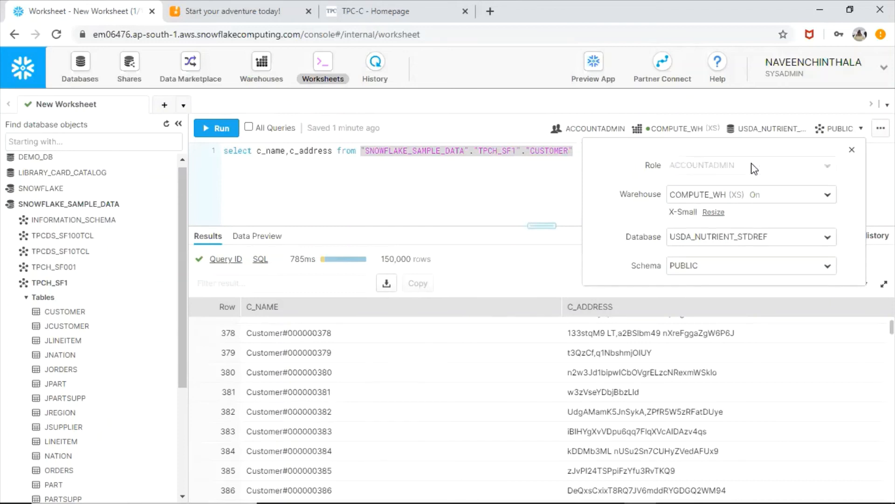
click(852, 150)
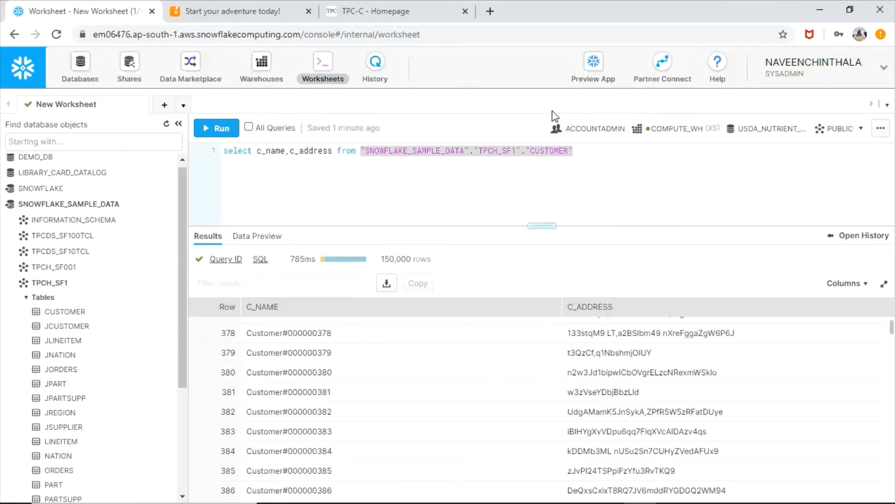
Add the unfinished statements "use role" and "use wareshoure" on separate lines above the select query
click(257, 151)
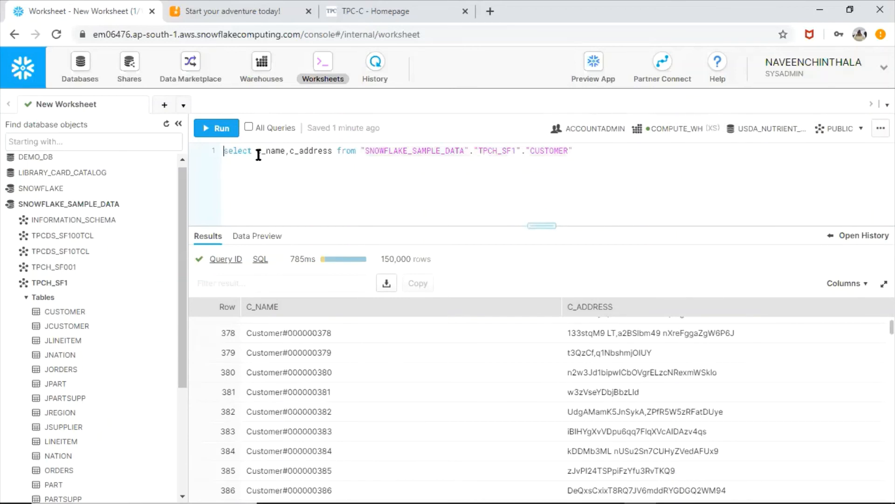
key(Return)
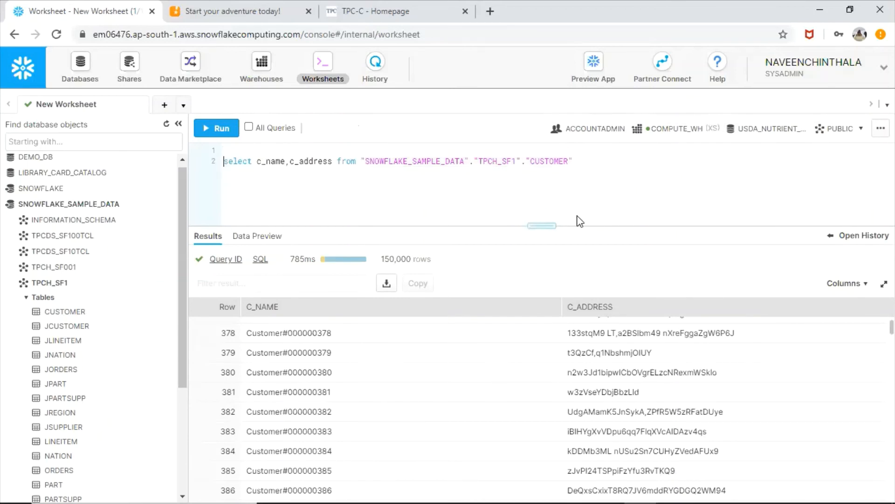
key(Up)
text(use role)
key(Return)
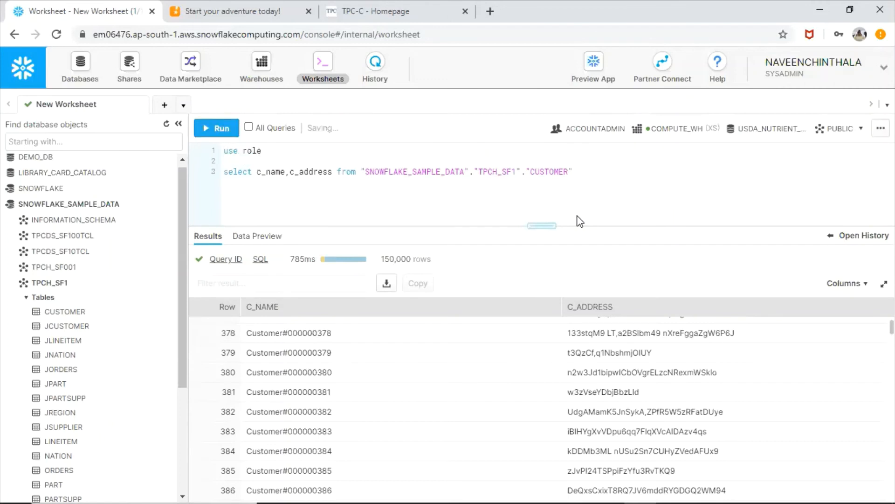
text(use wareshoure "1)
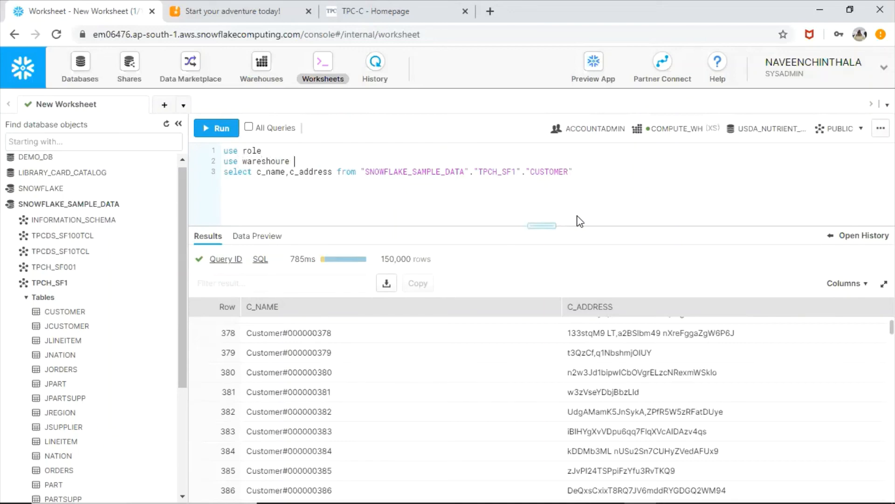
text(3)
Delete the two "use" statements and the empty line above the select query
click(589, 173)
drag(314, 161, 184, 138)
key(BackSpace)
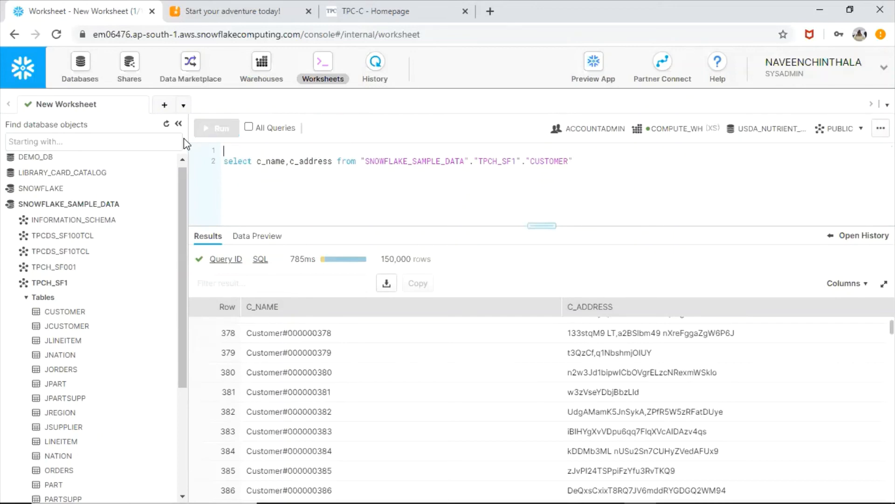
key(Delete)
click(426, 193)
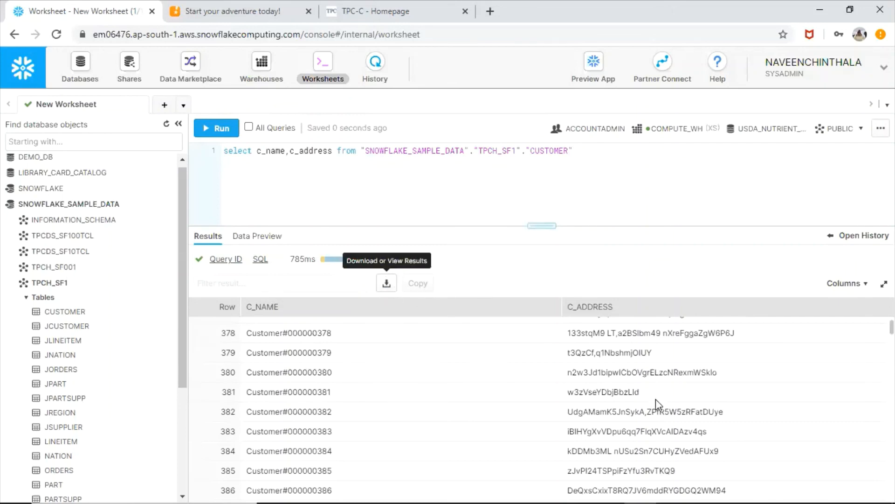
Export the query results in CSV format to a file named result
click(387, 284)
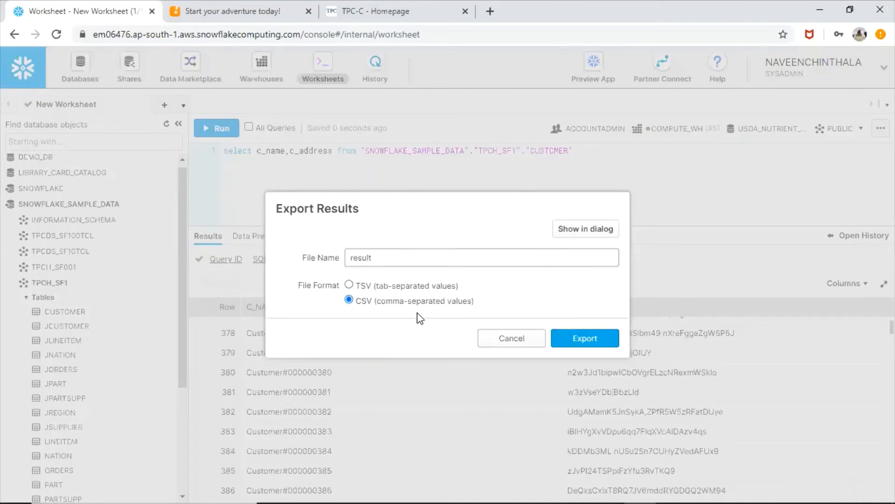
click(584, 338)
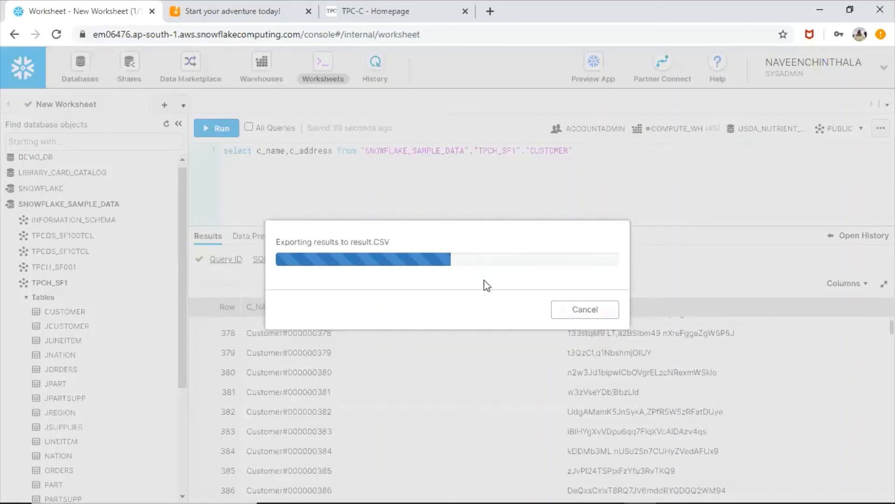